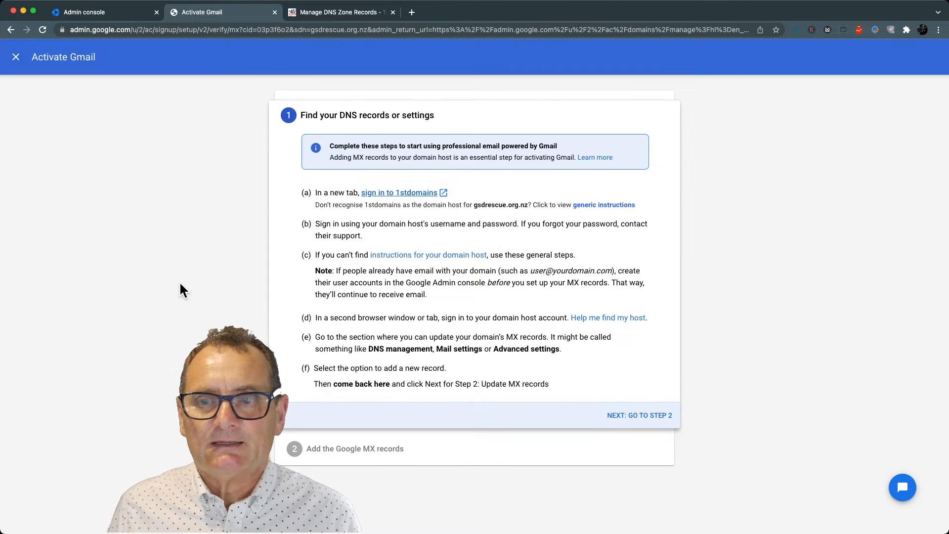
- Advance the Gmail setup to its MX records instructions, and delete the mta.1stdomains.net.nz MX and SPF TXT records from the 1st Domains DNS zone
click(645, 415)
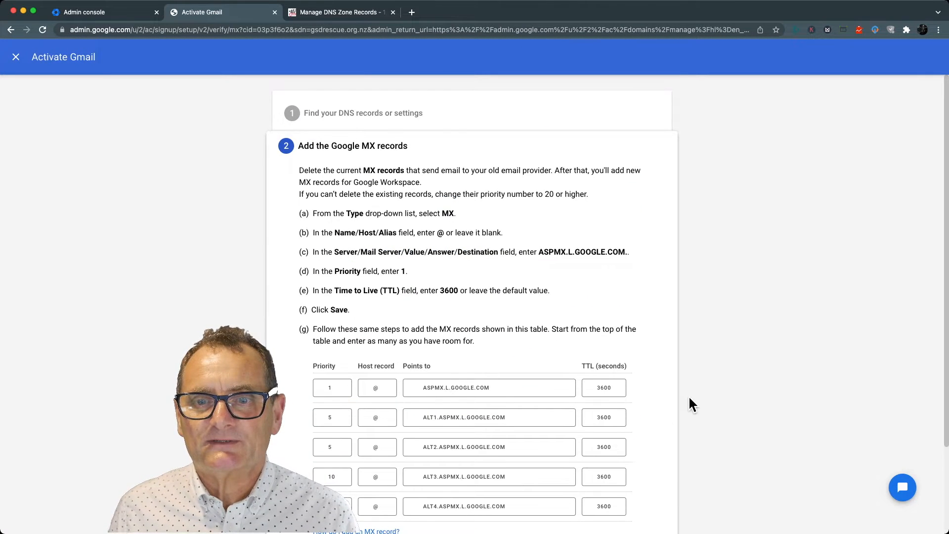
scroll(687, 395, down, 3)
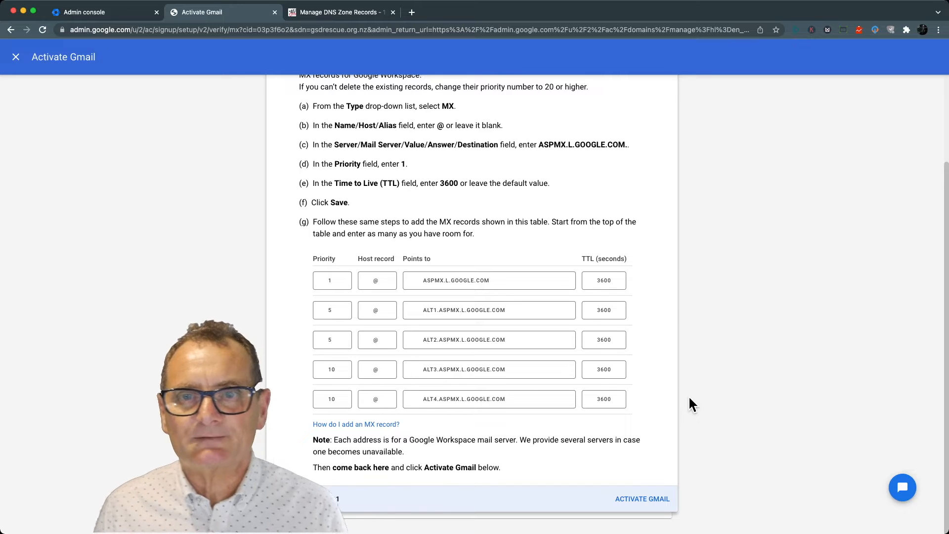
click(334, 12)
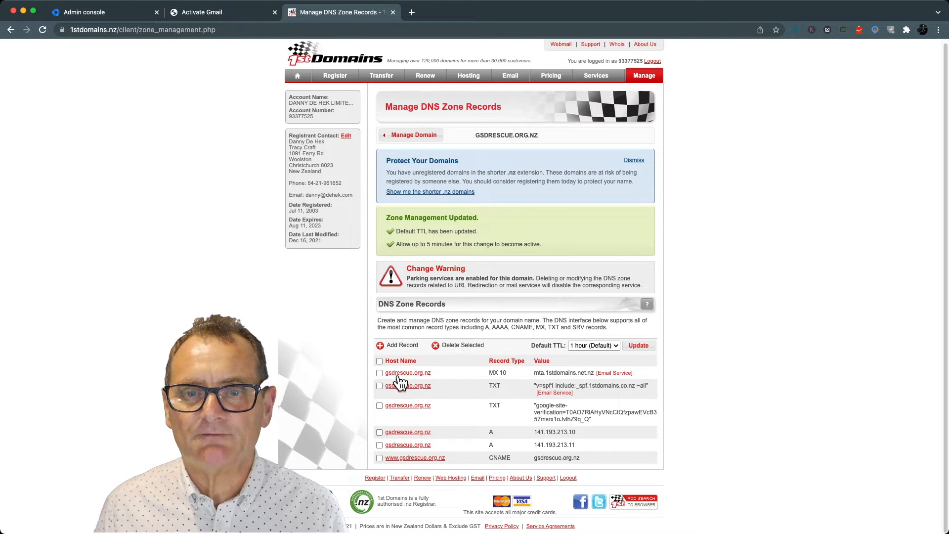
click(379, 373)
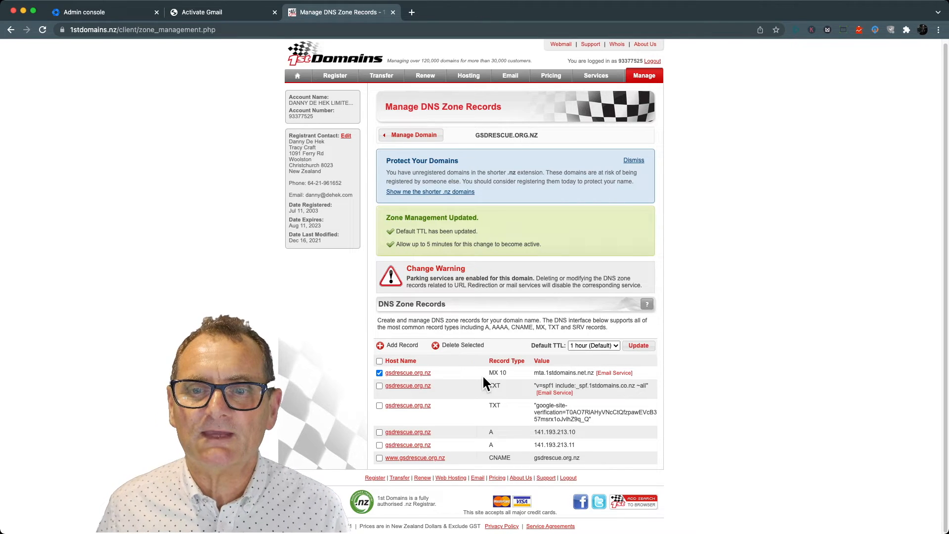
click(379, 386)
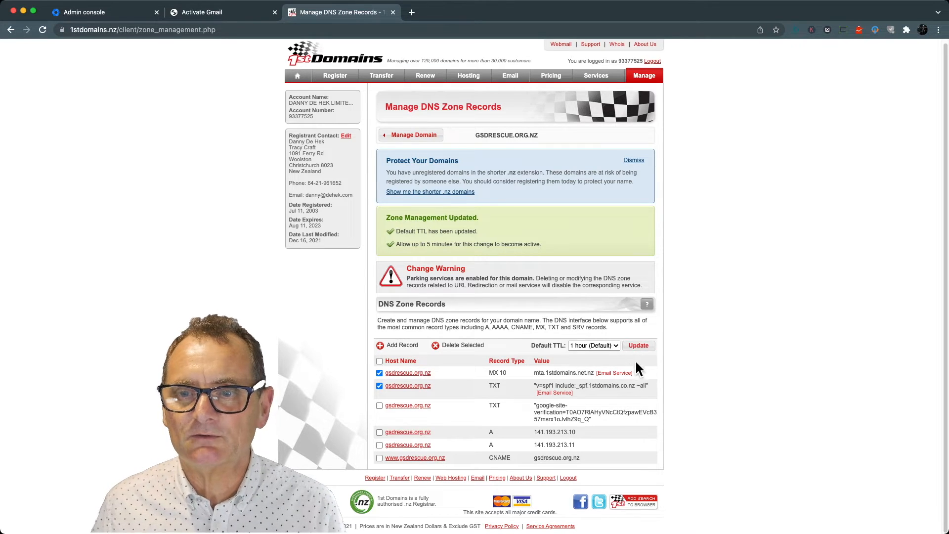
click(457, 344)
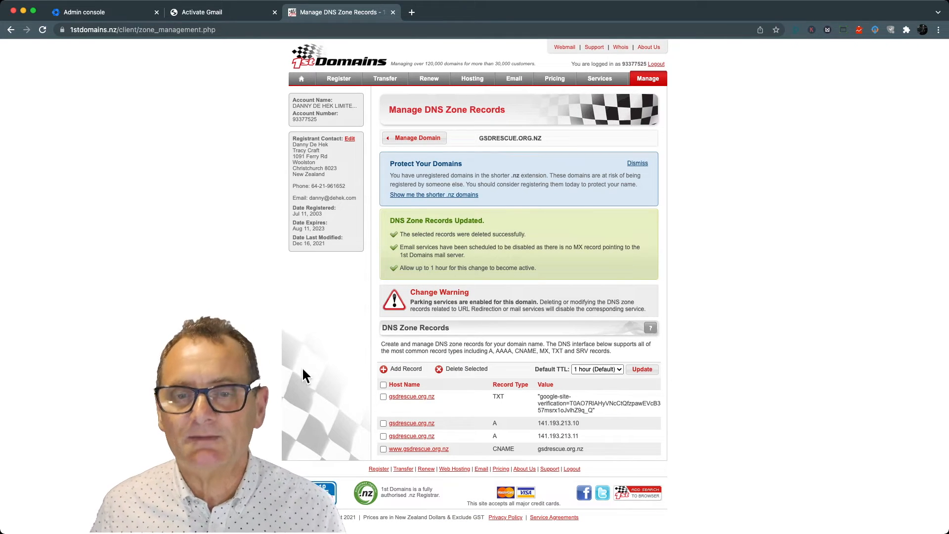
- Add an MX 1 record for gsdrescue.org.nz with the value ASPMX.L.GOOGLE.COM copied from Google's MX table
click(404, 370)
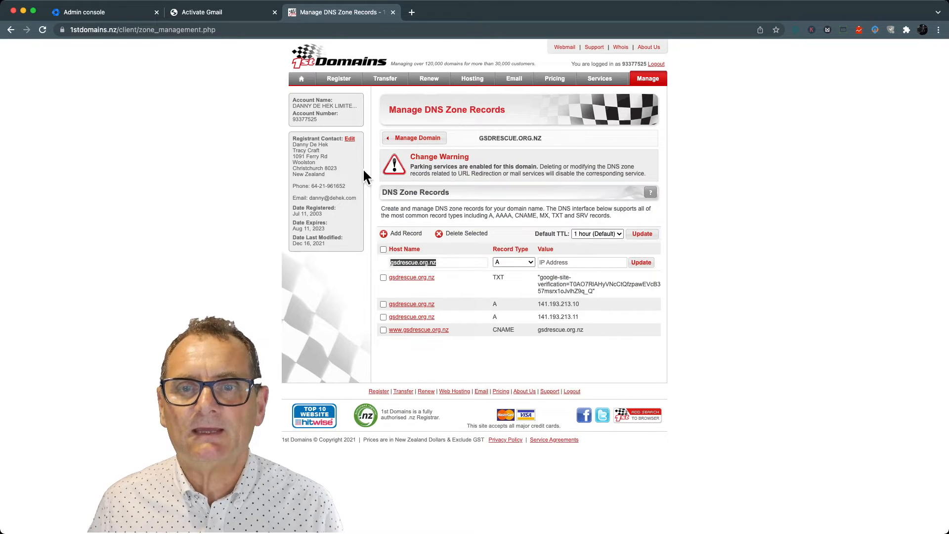
click(199, 15)
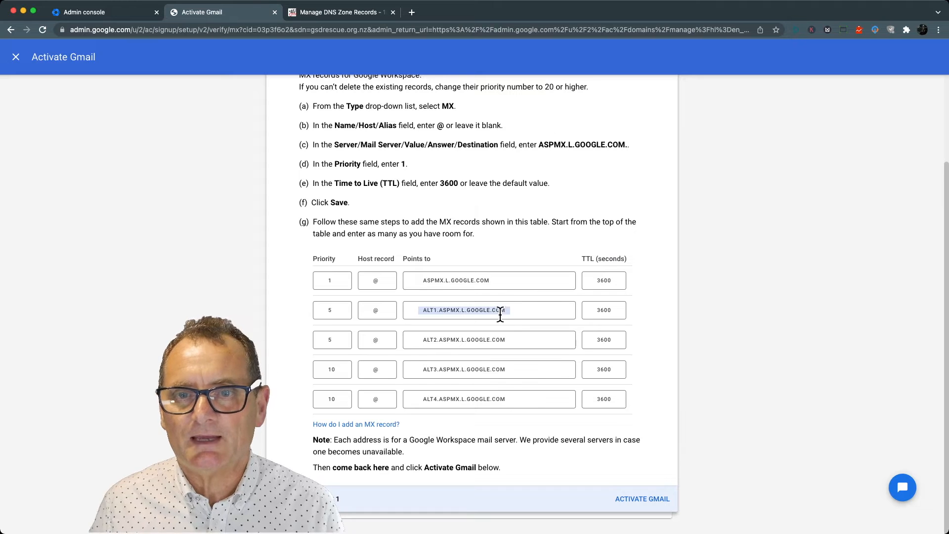
click(474, 280)
scroll(475, 281, up, 1)
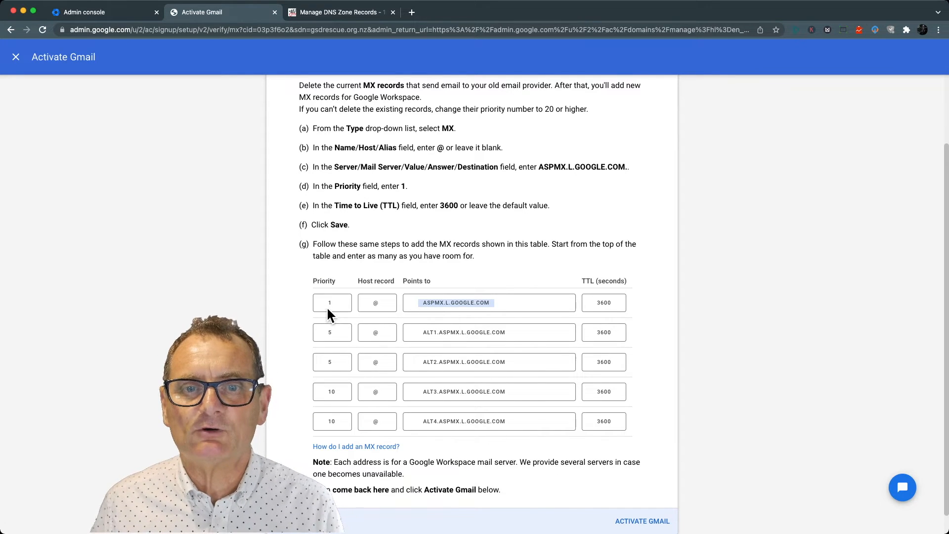
click(328, 14)
click(512, 265)
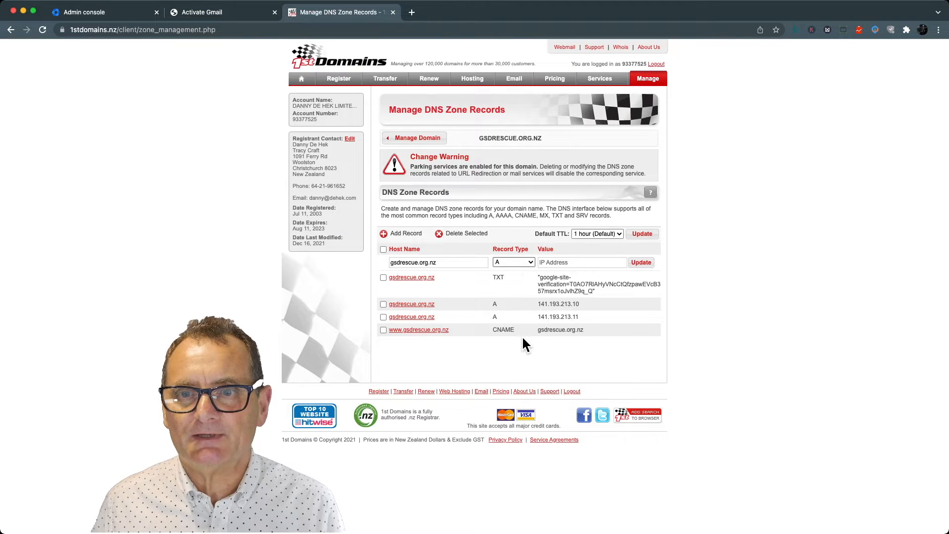
click(509, 334)
click(566, 266)
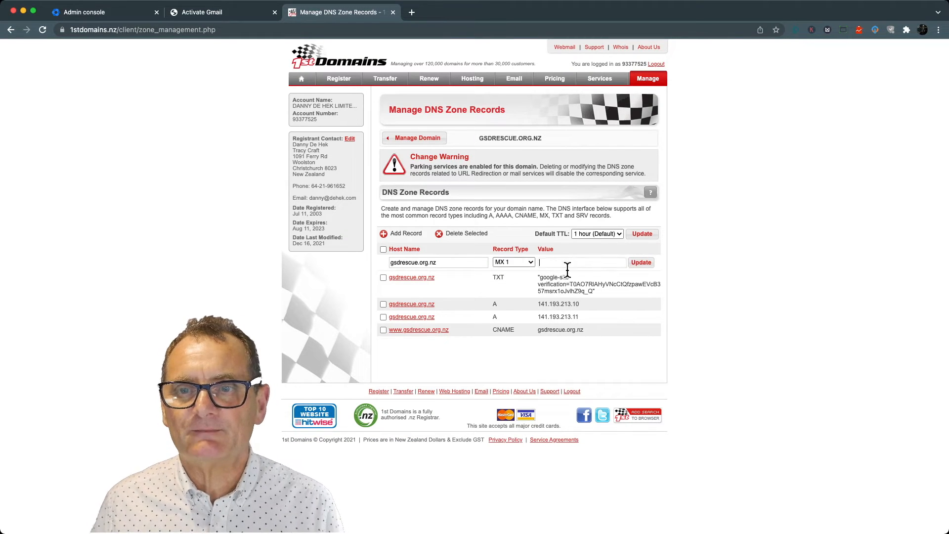
key(super+v)
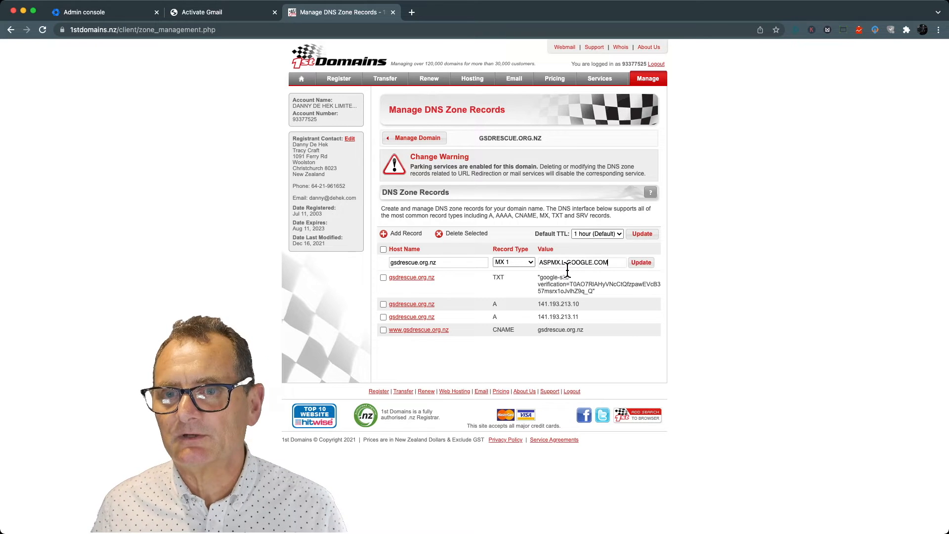
click(641, 263)
- Copy ALT1.ASPMX.L.GOOGLE.COM from Google's MX table and add it to the DNS zone as an MX 5 record
click(200, 6)
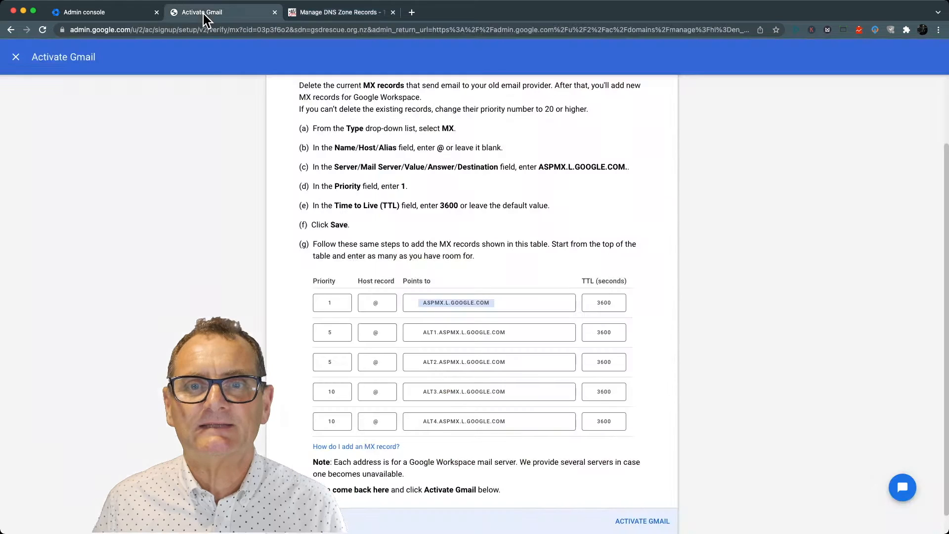
click(450, 332)
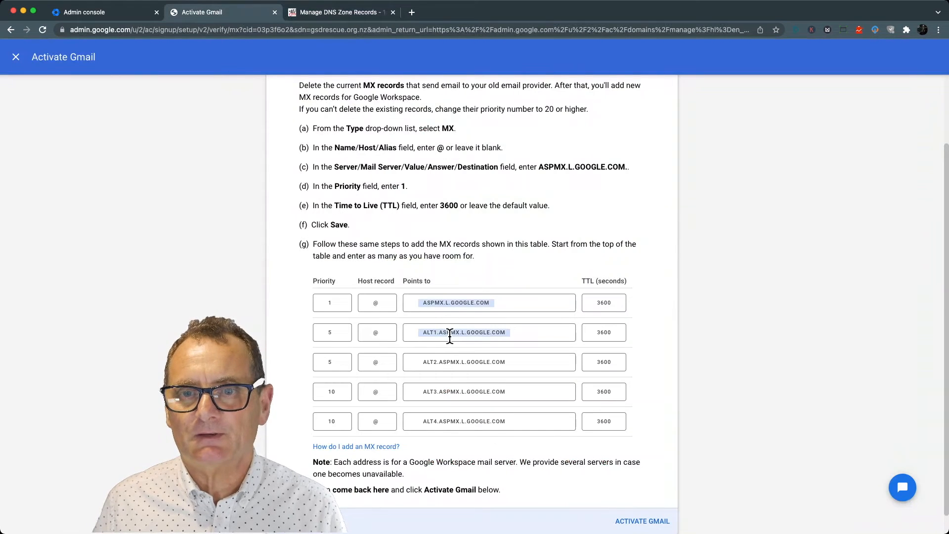
click(318, 28)
click(322, 17)
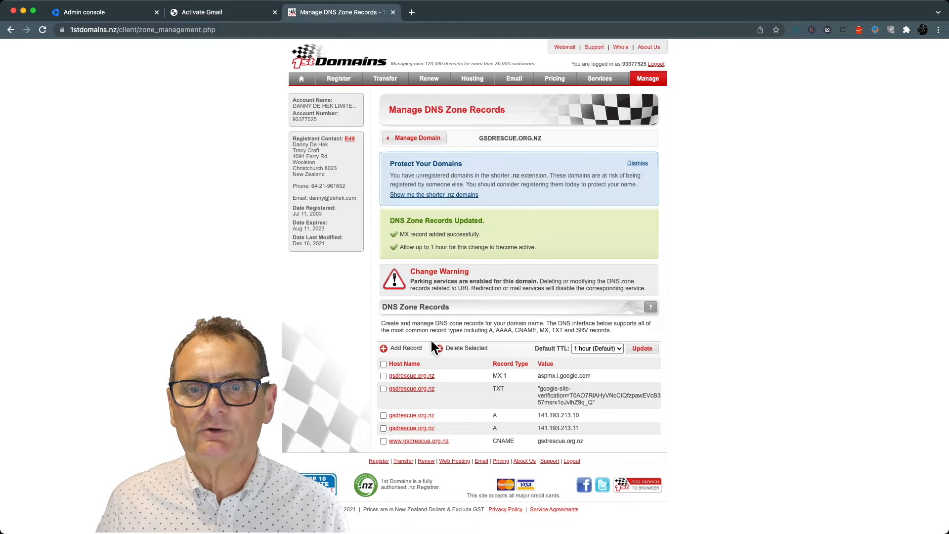
click(408, 349)
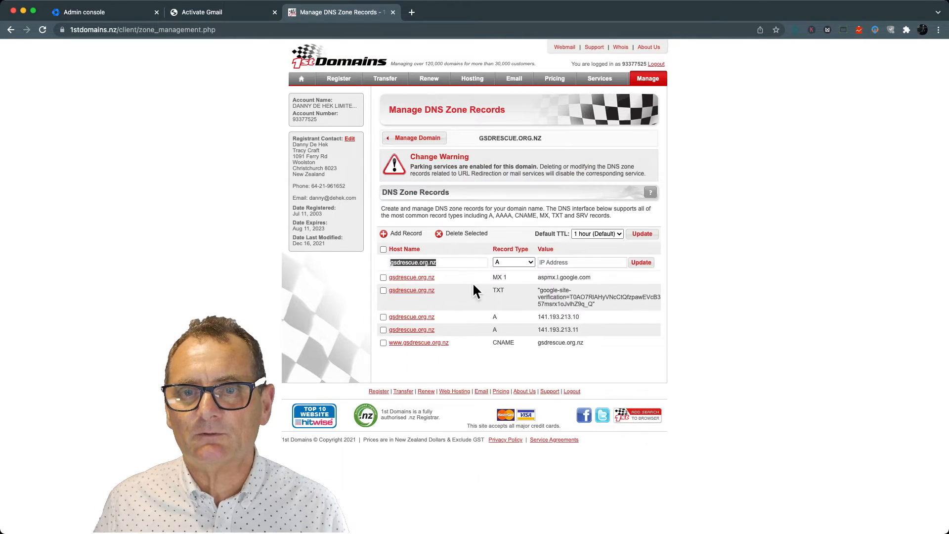
click(507, 376)
click(560, 267)
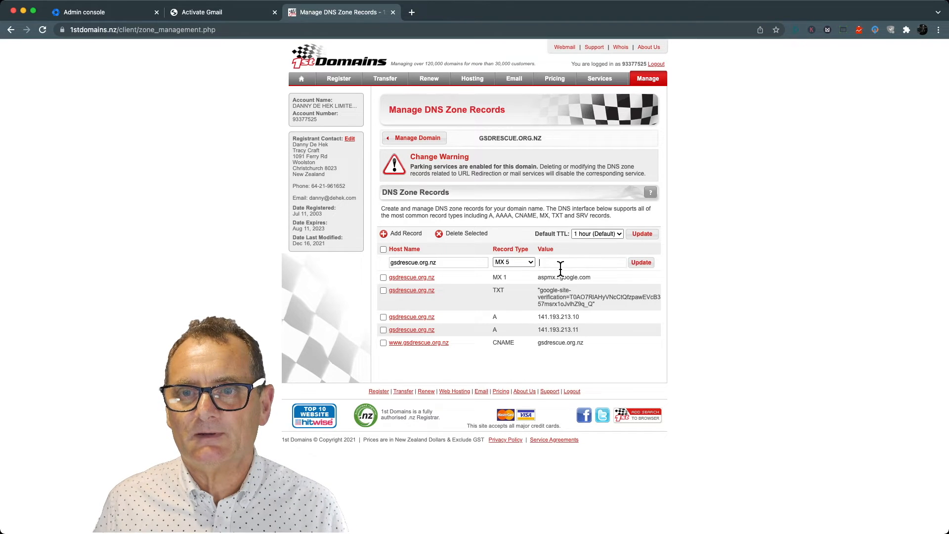
click(639, 266)
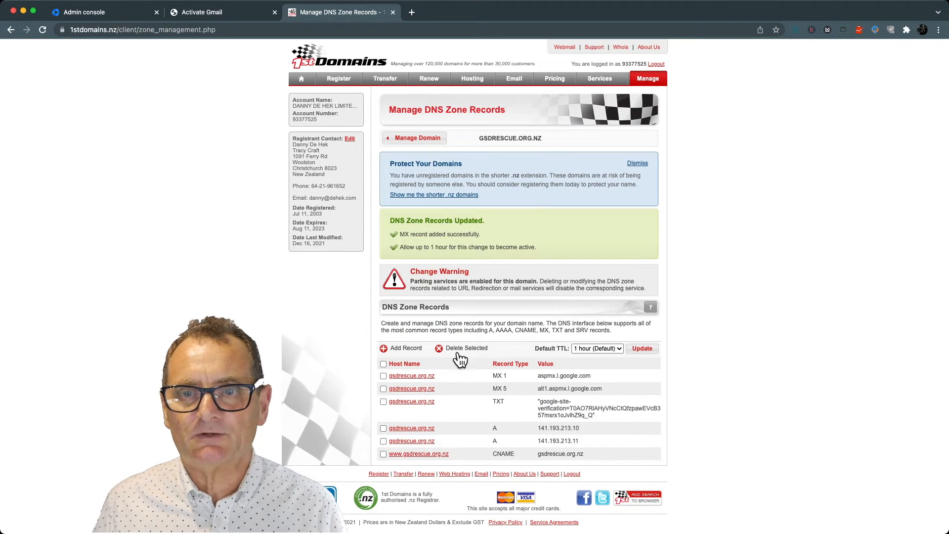
- Add another MX 5 record for gsdrescue.org.nz with the value ALT2.ASPMX.L.GOOGLE.COM
click(414, 352)
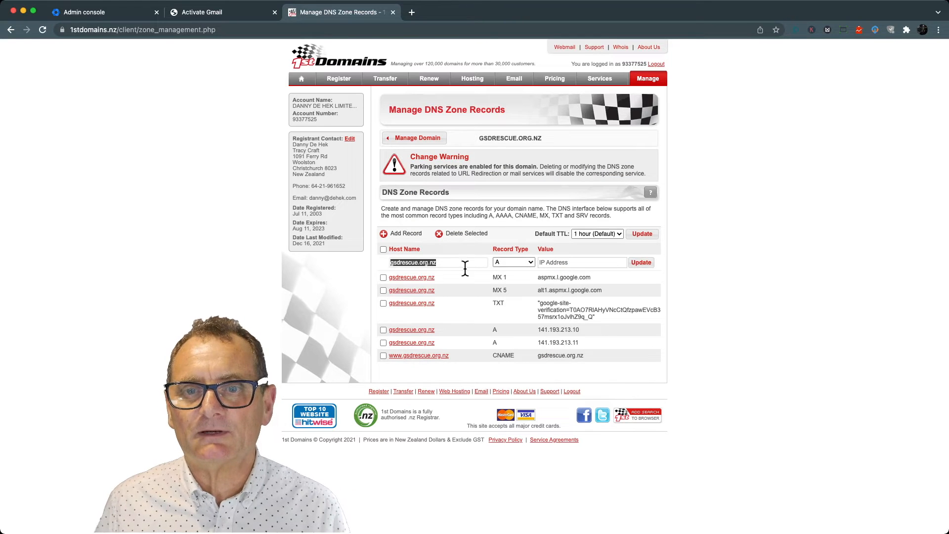
click(512, 263)
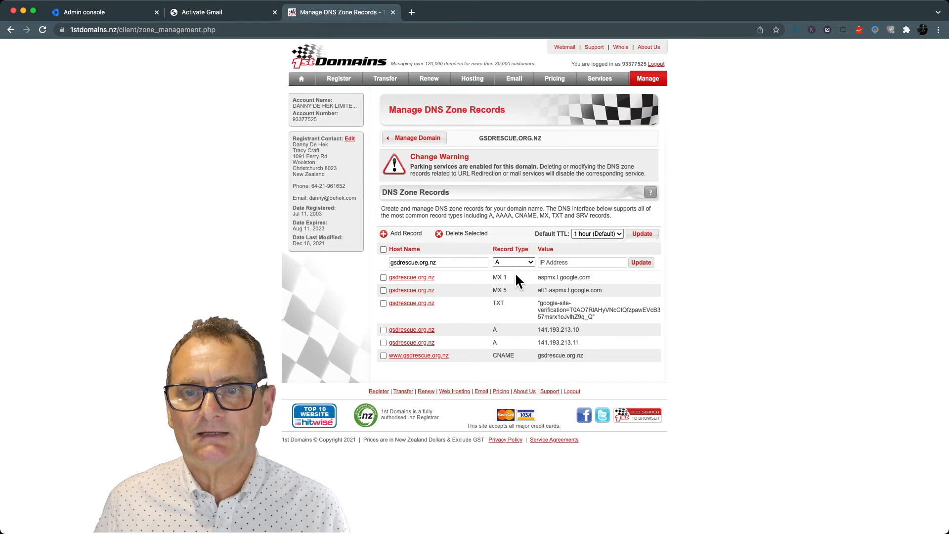
click(511, 380)
click(566, 267)
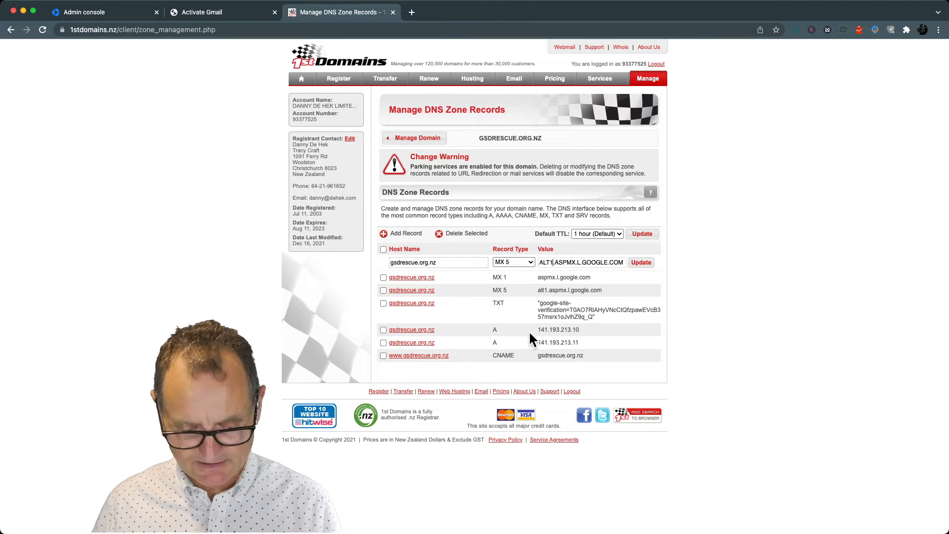
key(BackSpace)
text(2)
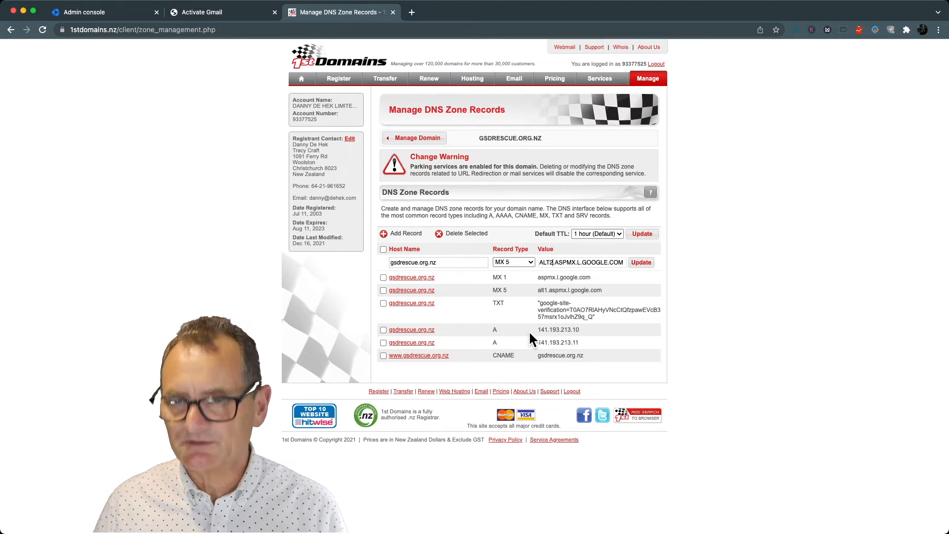
click(642, 263)
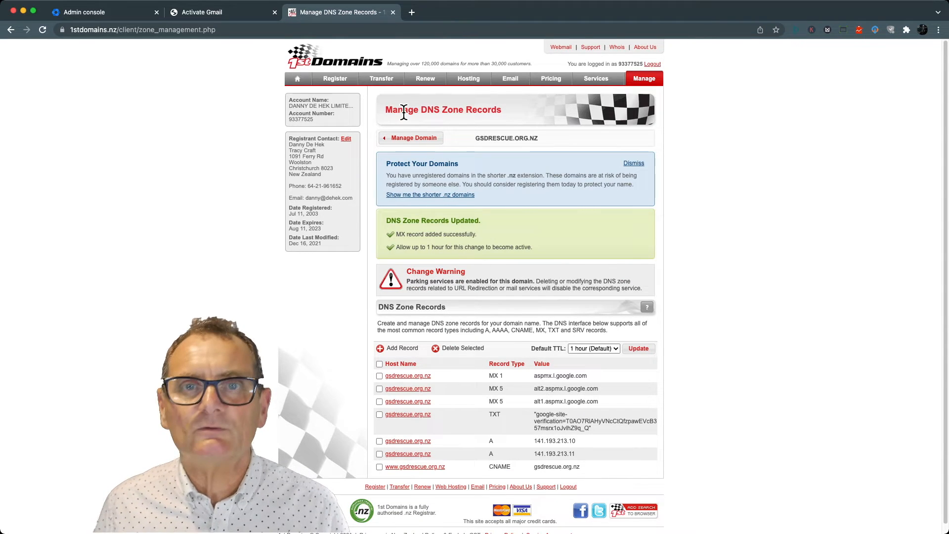
- Copy ALT3.ASPMX.L.GOOGLE.COM from Google's MX table and add it to the DNS zone as an MX 10 record
click(220, 22)
click(471, 399)
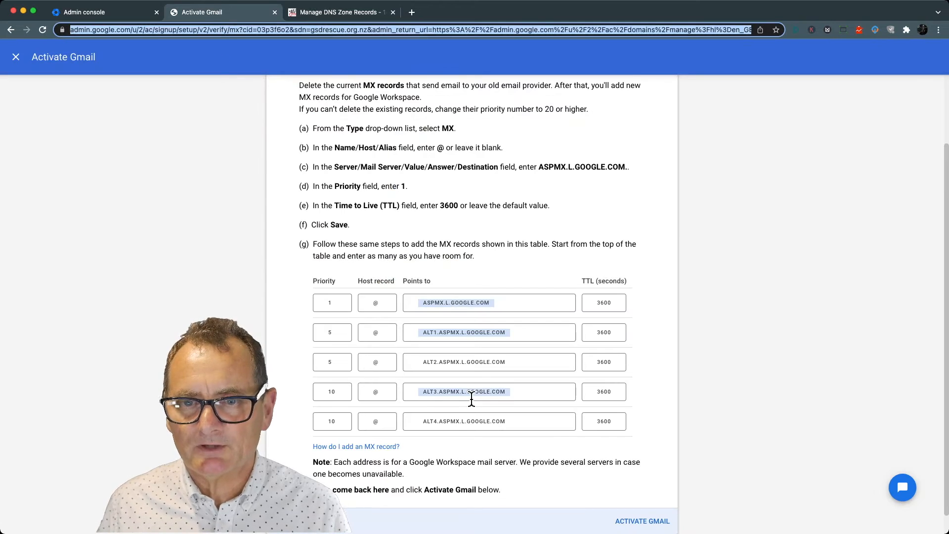
click(471, 400)
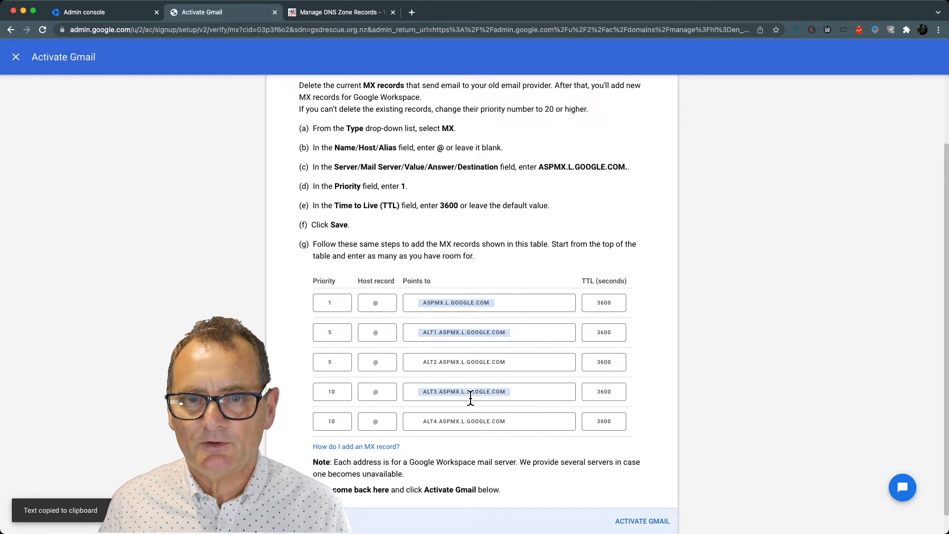
click(320, 15)
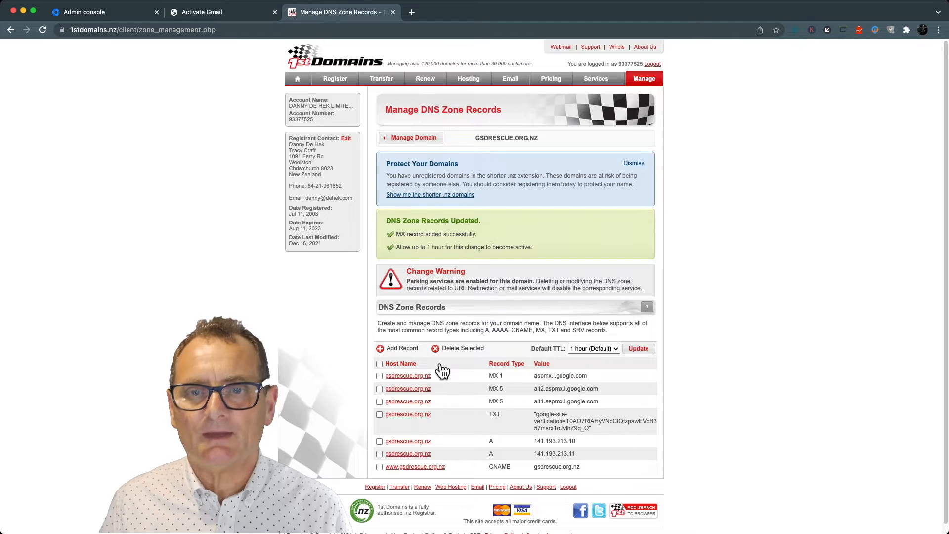
click(402, 349)
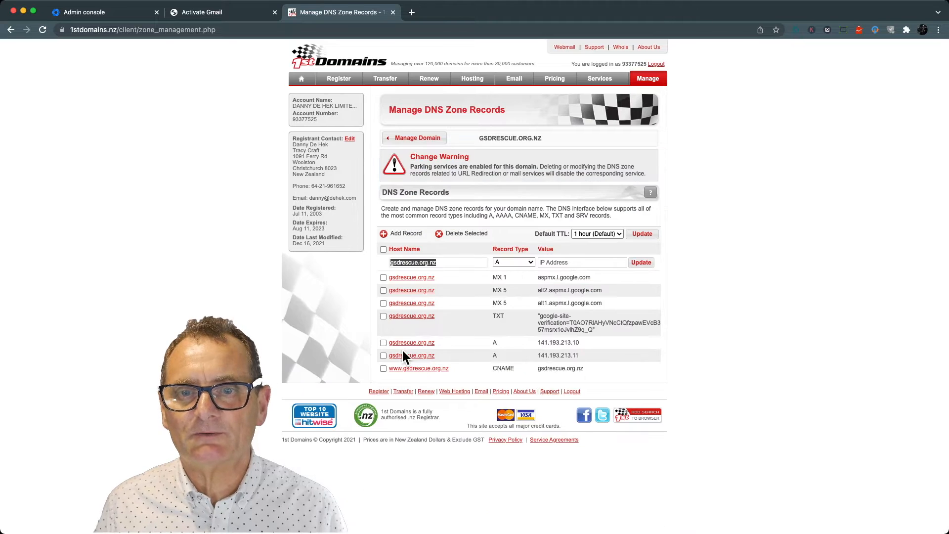
click(518, 262)
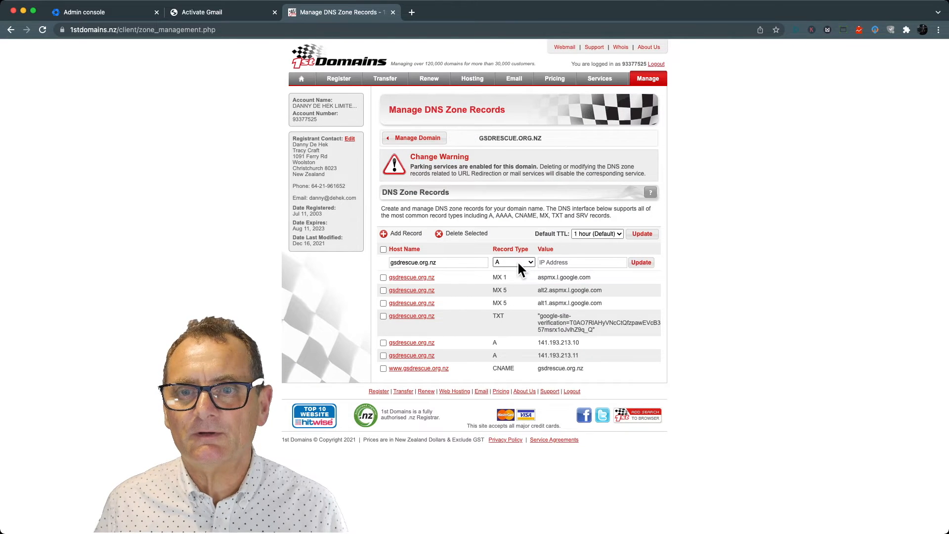
click(517, 390)
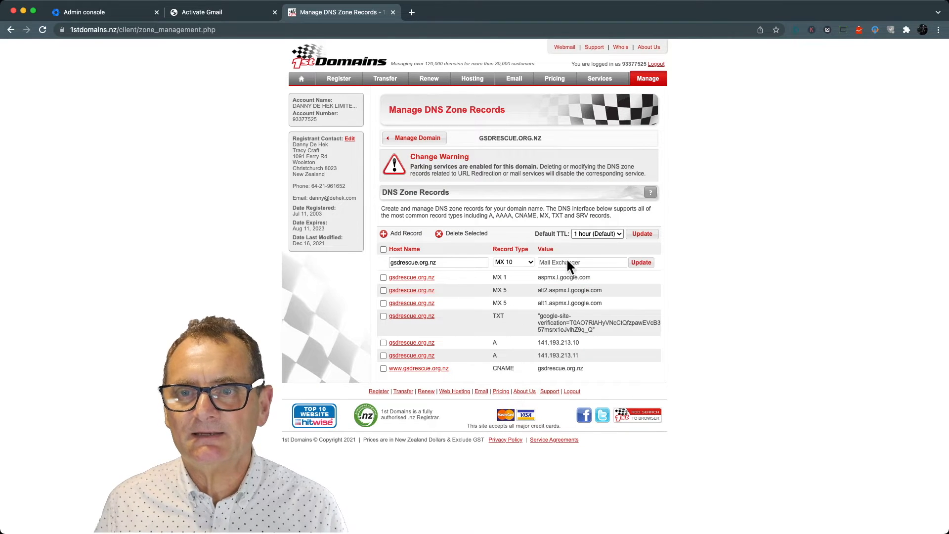
click(639, 263)
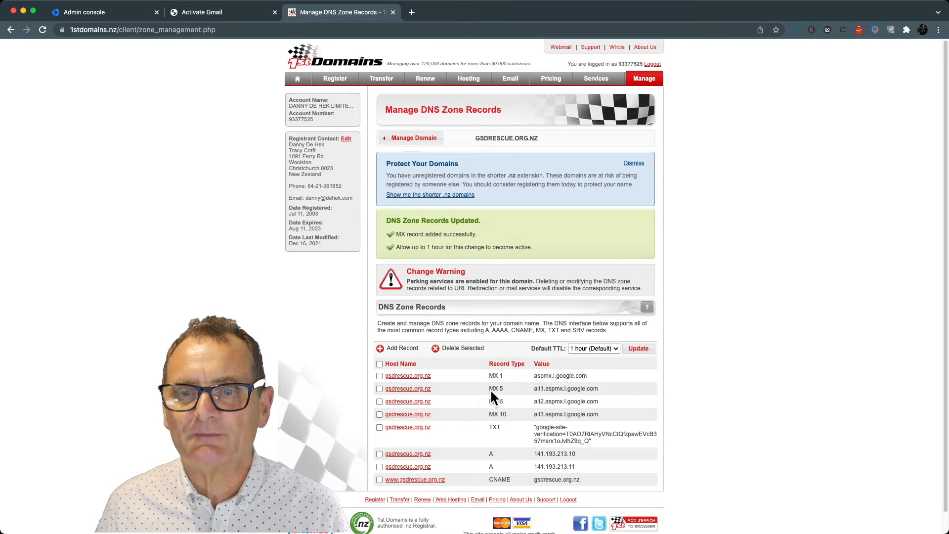
- Add an MX 10 record with the value ALT4.ASPMX.L.GOOGLE.COM, and apply the zone's default TTL of 1 hour
click(413, 352)
click(511, 262)
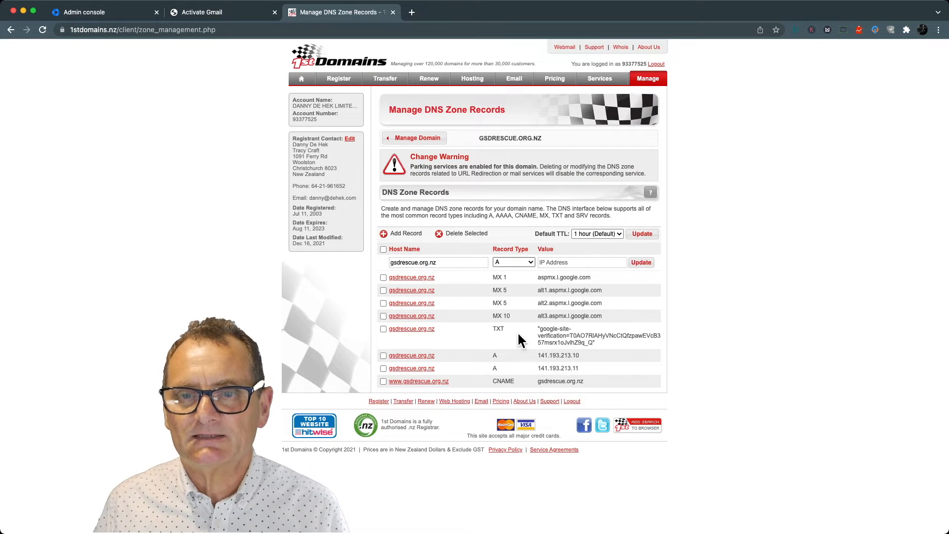
click(511, 385)
click(558, 264)
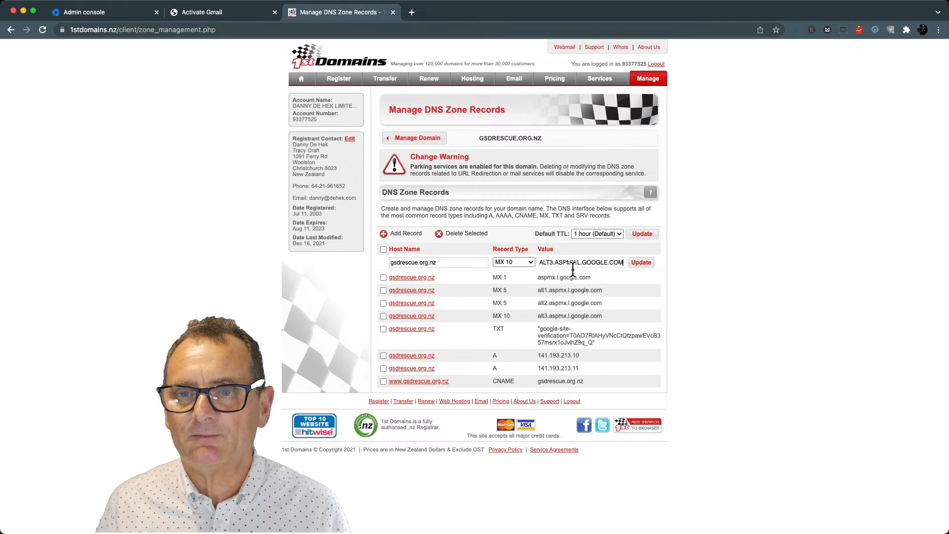
key(BackSpace)
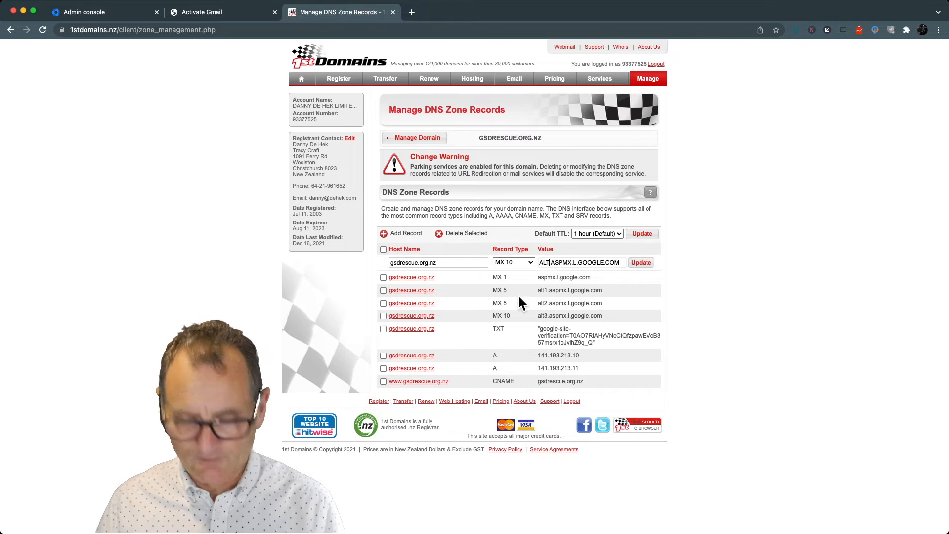
text(4.)
click(641, 269)
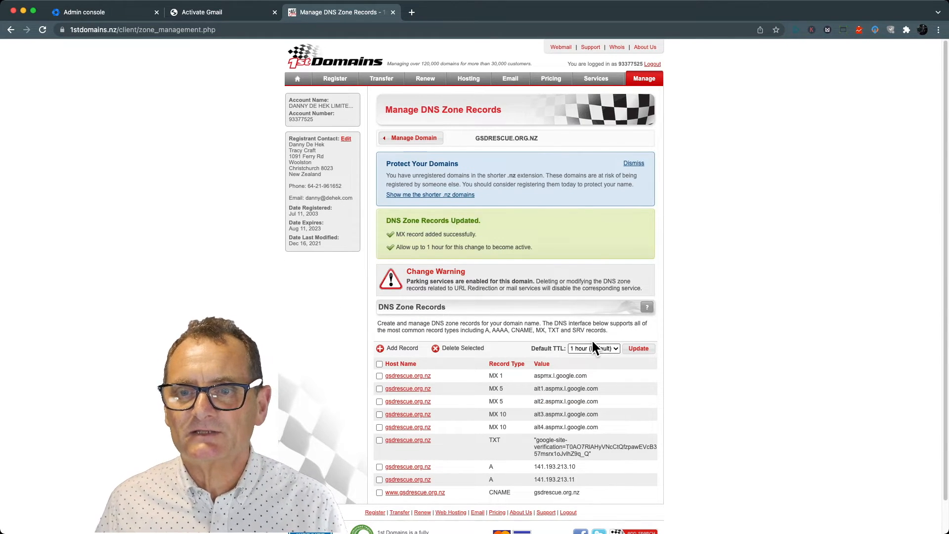
click(647, 350)
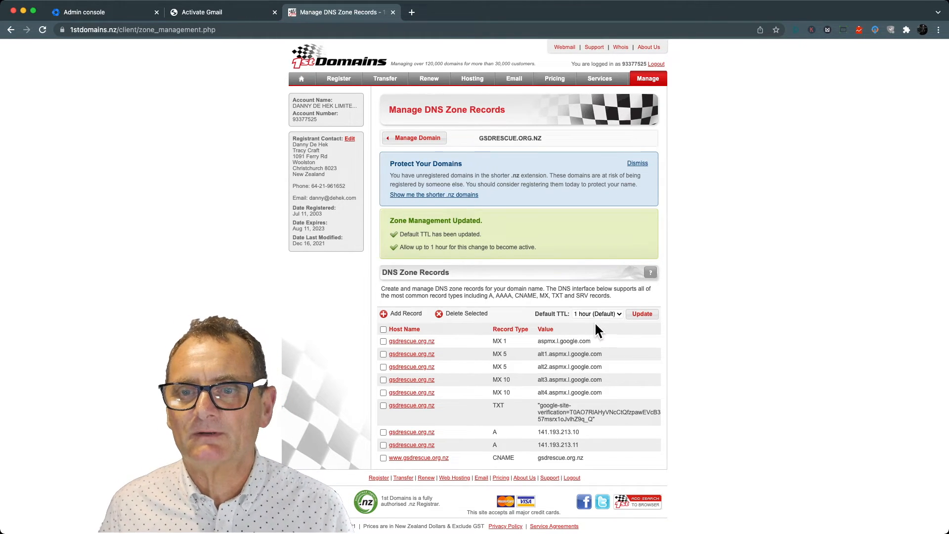
- Reapply the zone's default TTL of 1 hour, then activate Gmail on Google's setup page and finish the setup
click(648, 316)
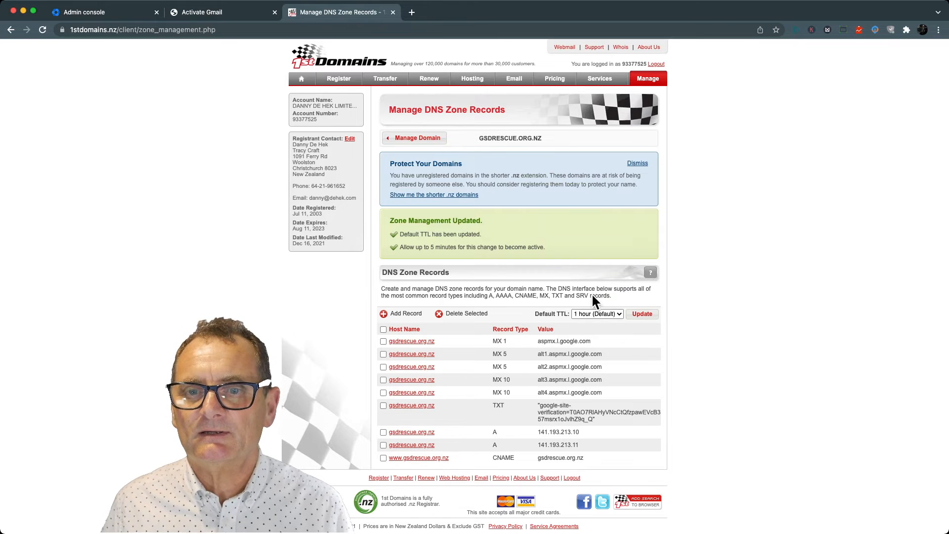
click(219, 18)
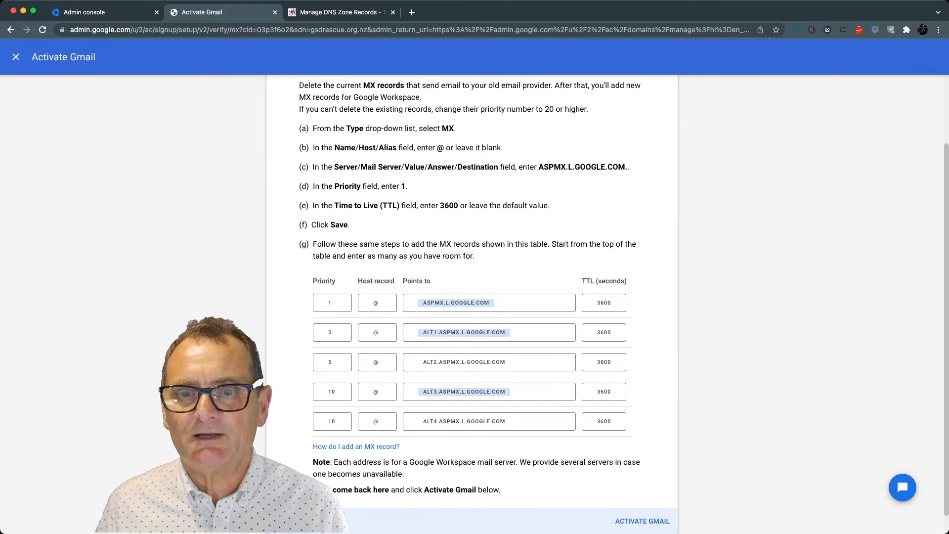
scroll(472, 297, down, 1)
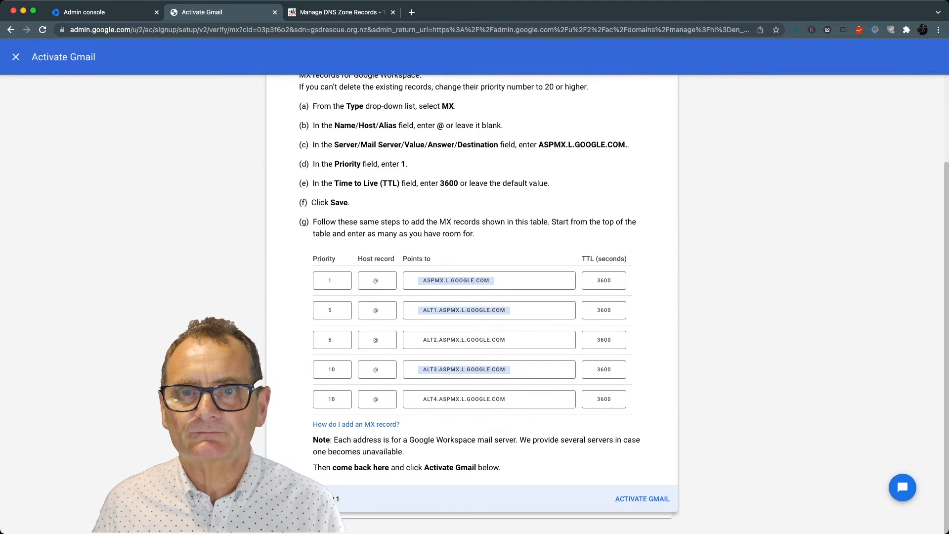
scroll(472, 297, up, 1)
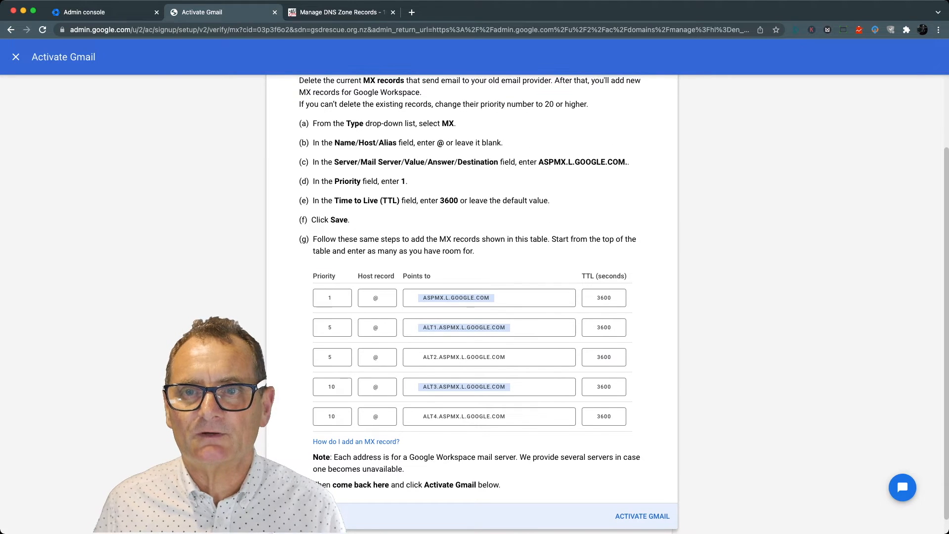
scroll(472, 296, up, 1)
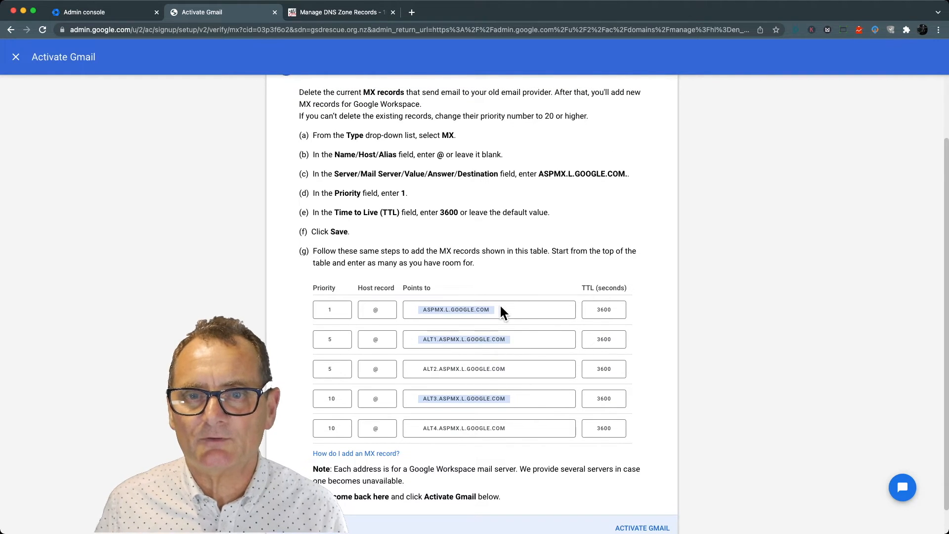
scroll(543, 356, down, 1)
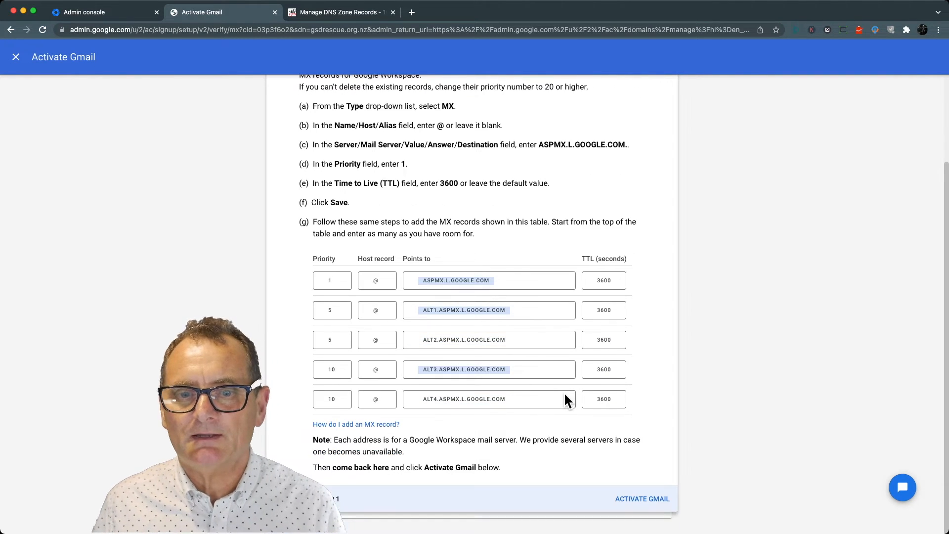
click(641, 505)
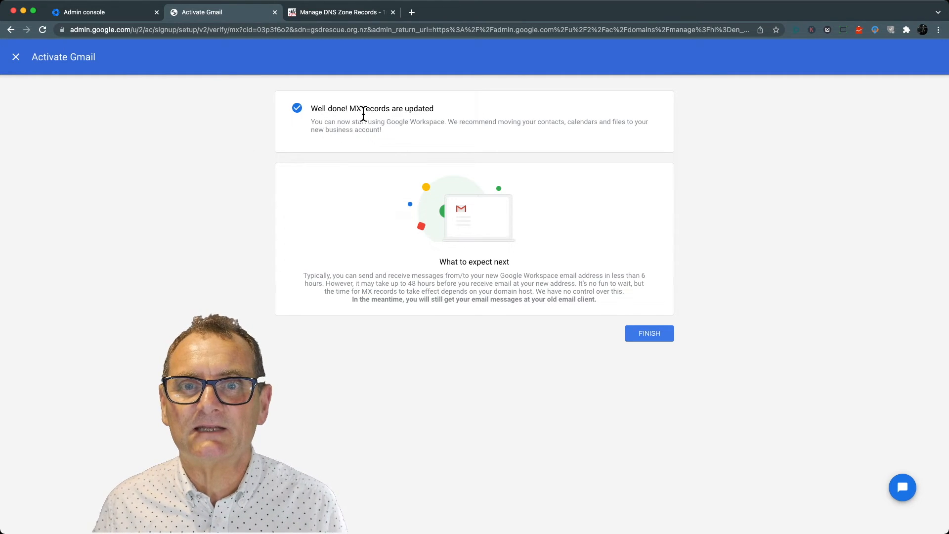
click(647, 334)
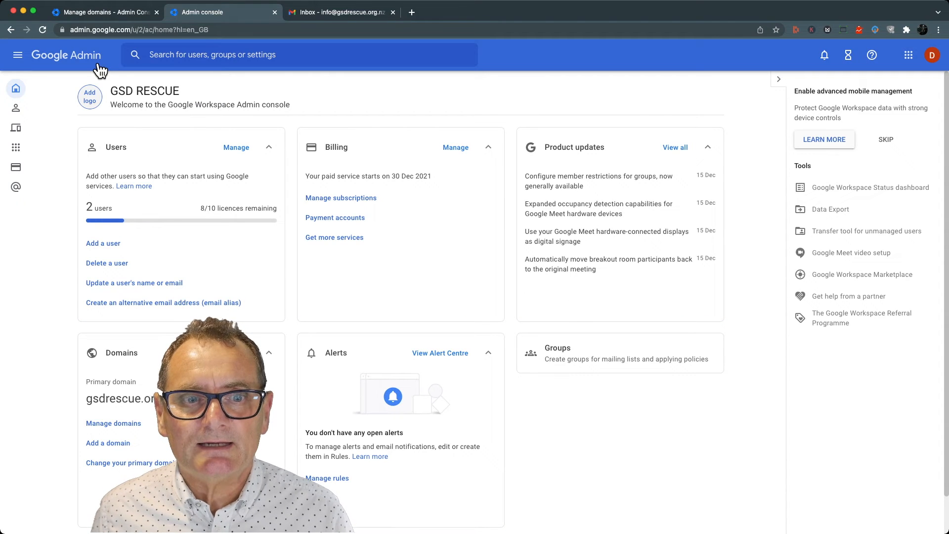
- Open the existing administrator's account from the Google Admin user list and expand its user information
click(236, 147)
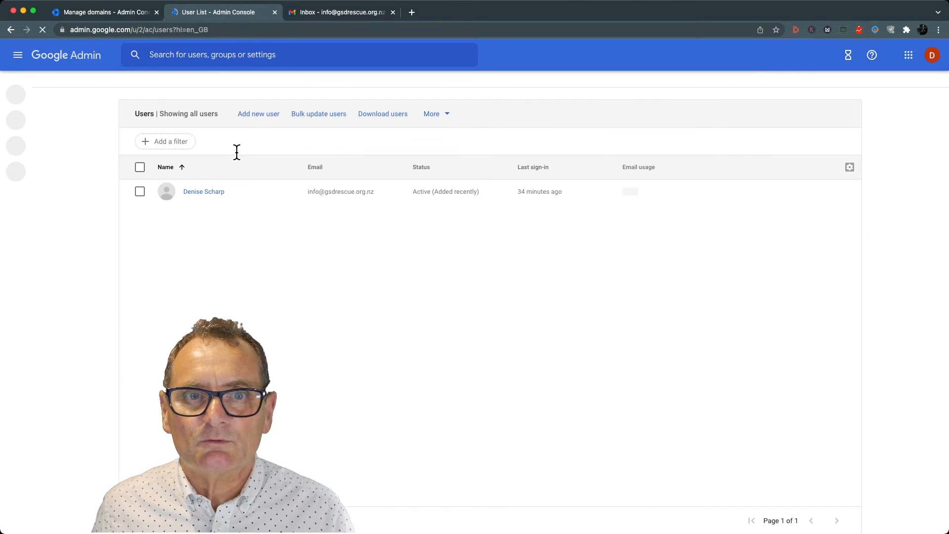
click(207, 194)
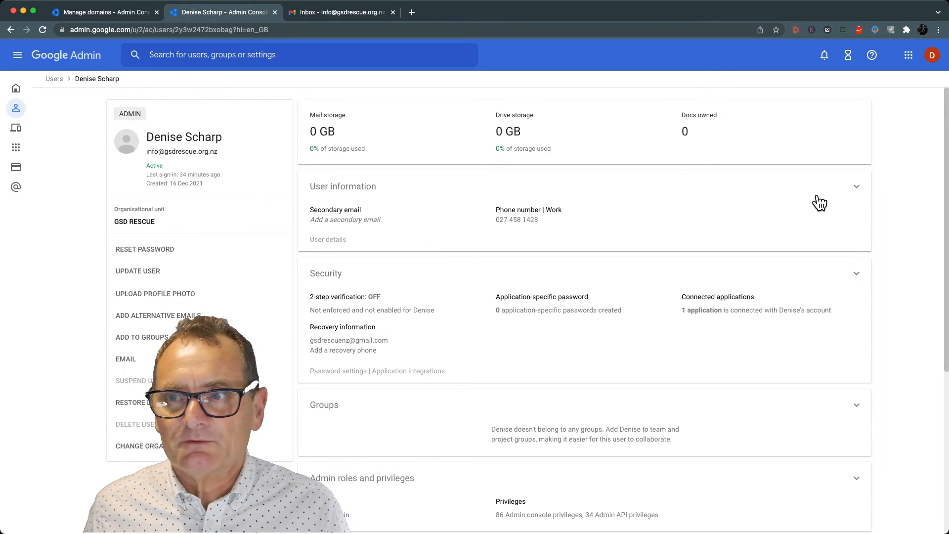
click(858, 187)
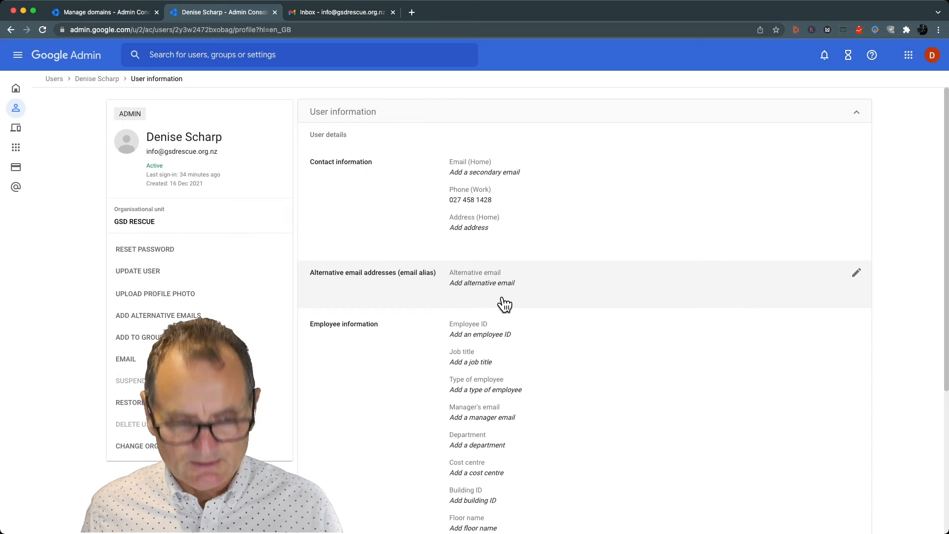
key(super+Tab)
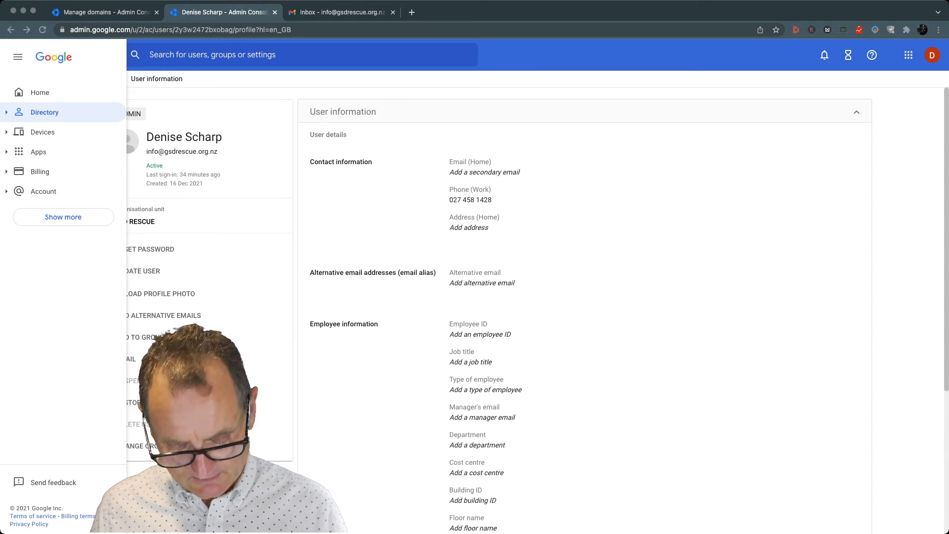
- Add the user's first name in lowercase as an alternative email at gsdrescue.org.nz and save the alias
click(473, 284)
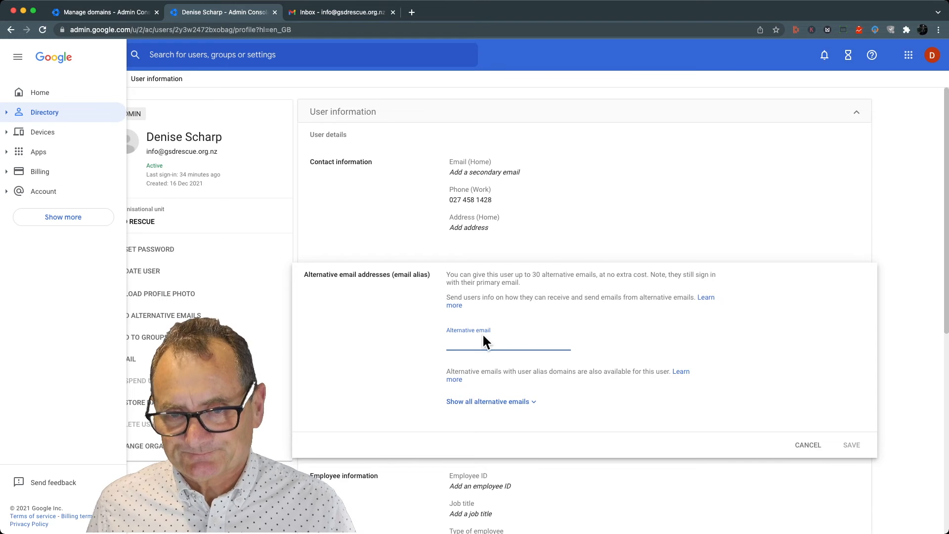
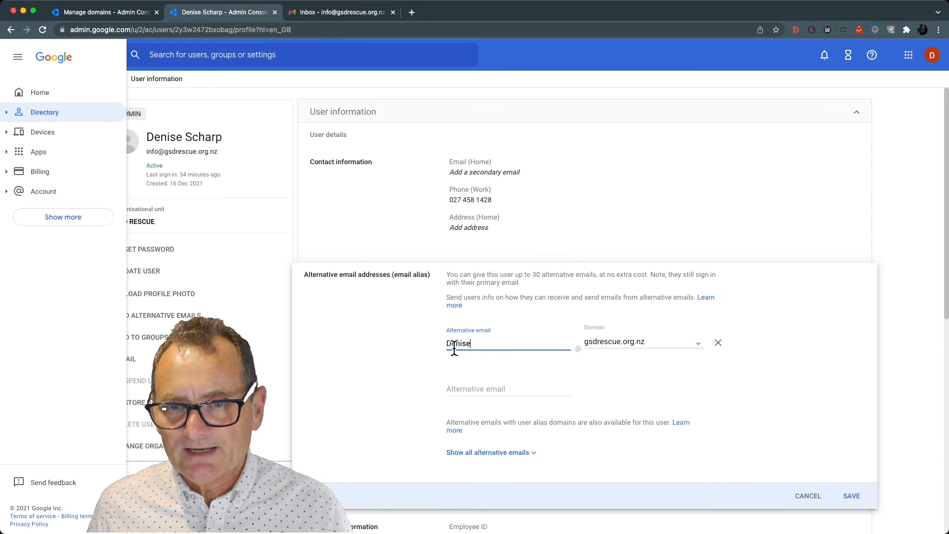
click(452, 346)
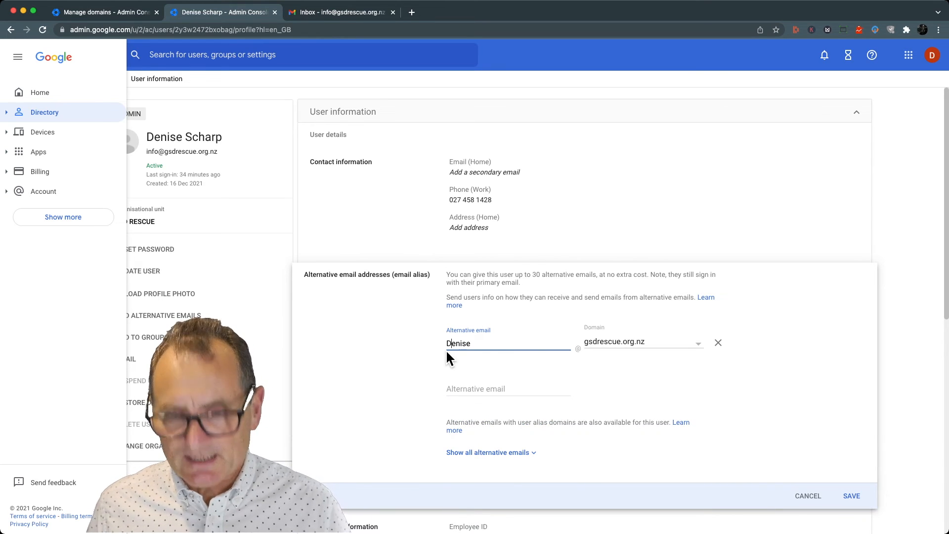
key(BackSpace)
text(d)
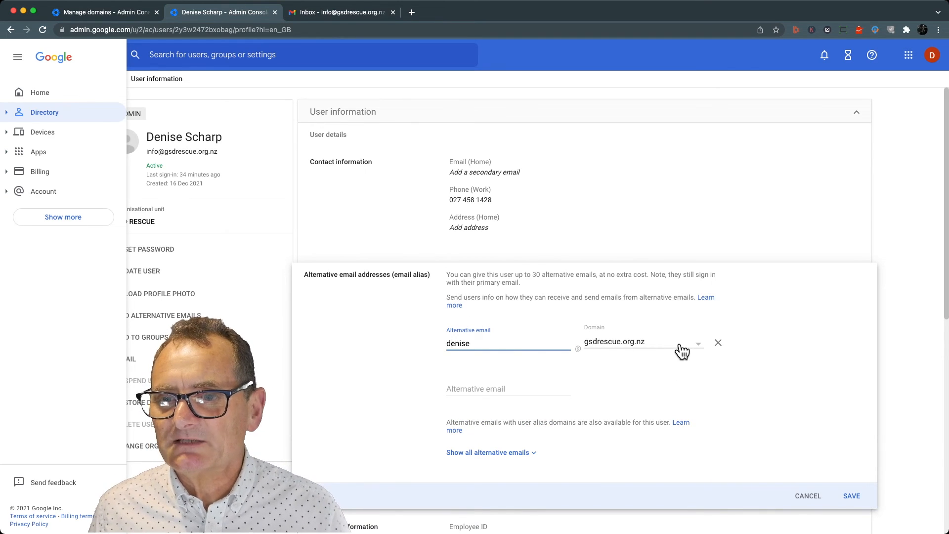
click(698, 349)
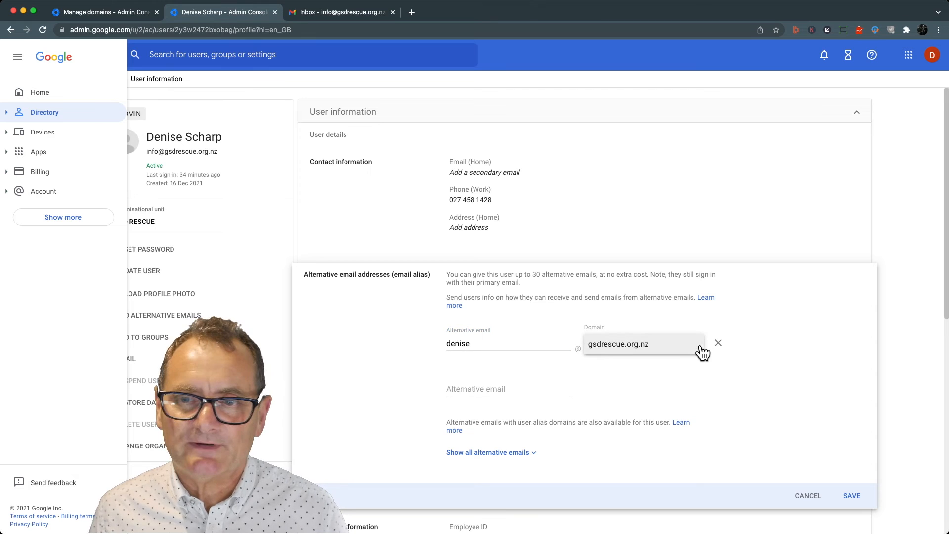
click(506, 344)
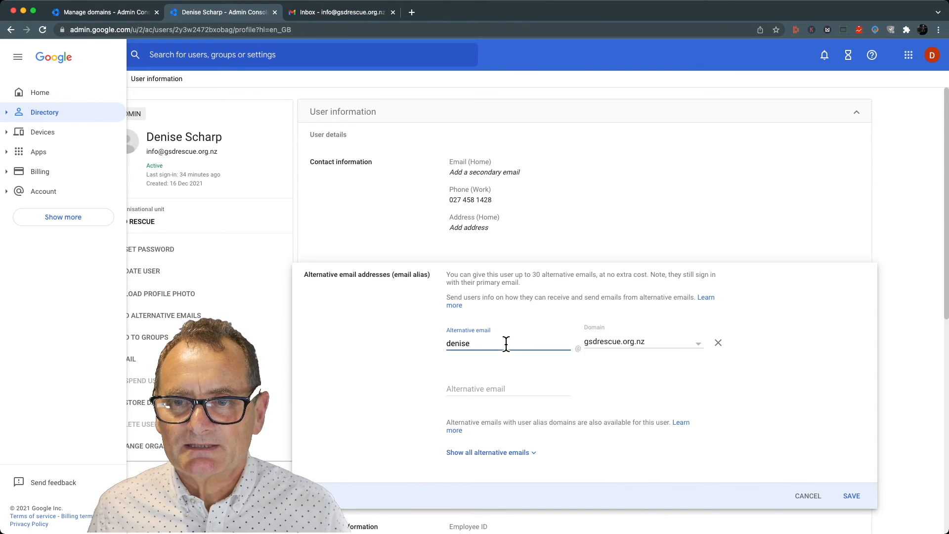
click(855, 497)
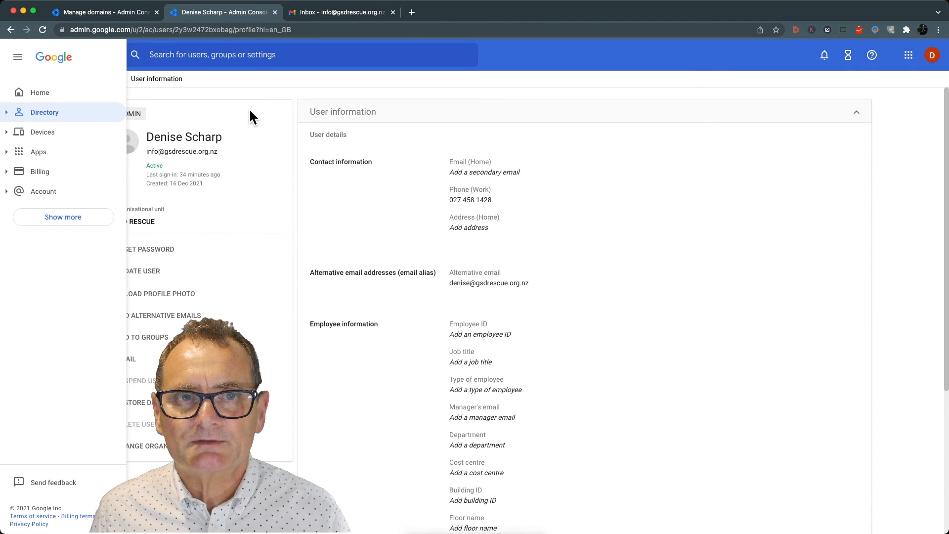
- Switch from the Admin console to Gmail for the GSD RESCUE account
drag(346, 95, 910, 58)
click(908, 55)
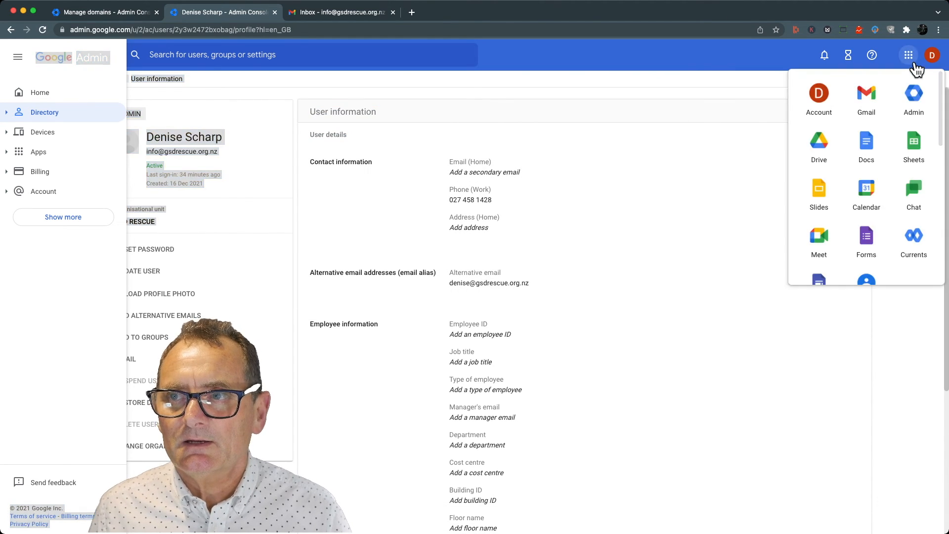
click(866, 98)
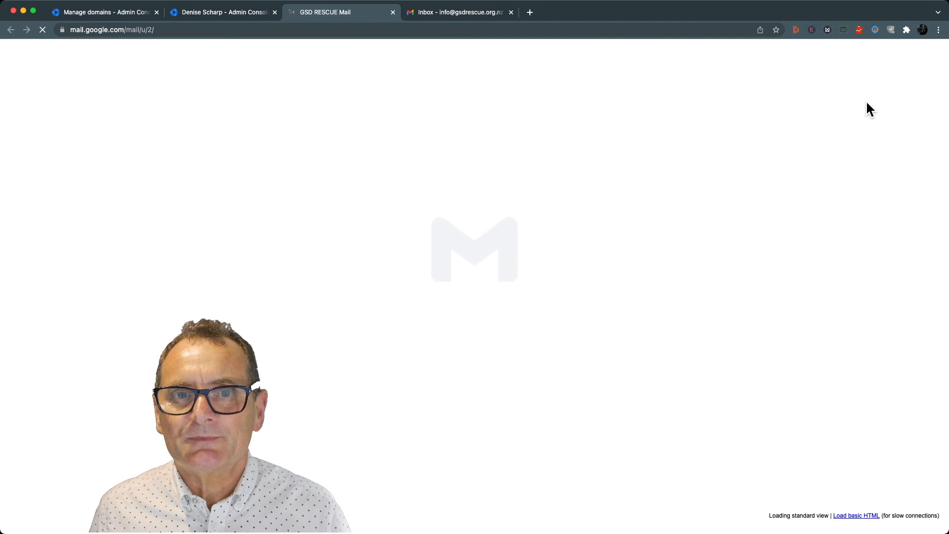